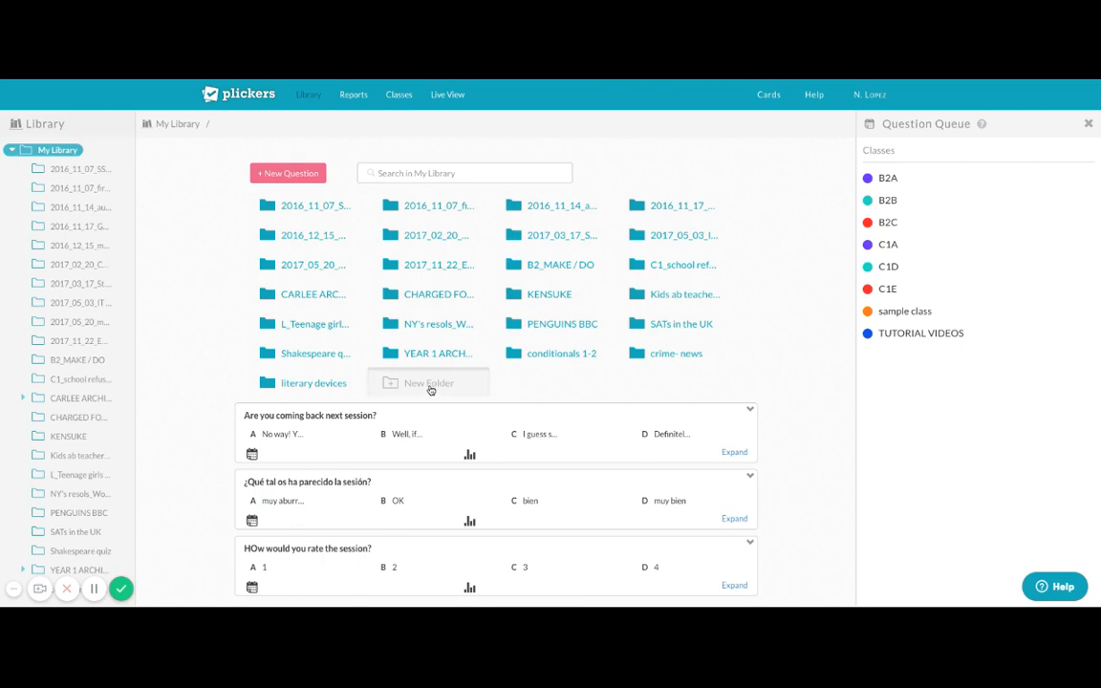
Create a folder named SAMPLE in My Library and open it.
{"action": "left_click", "coordinate": [430, 386]}
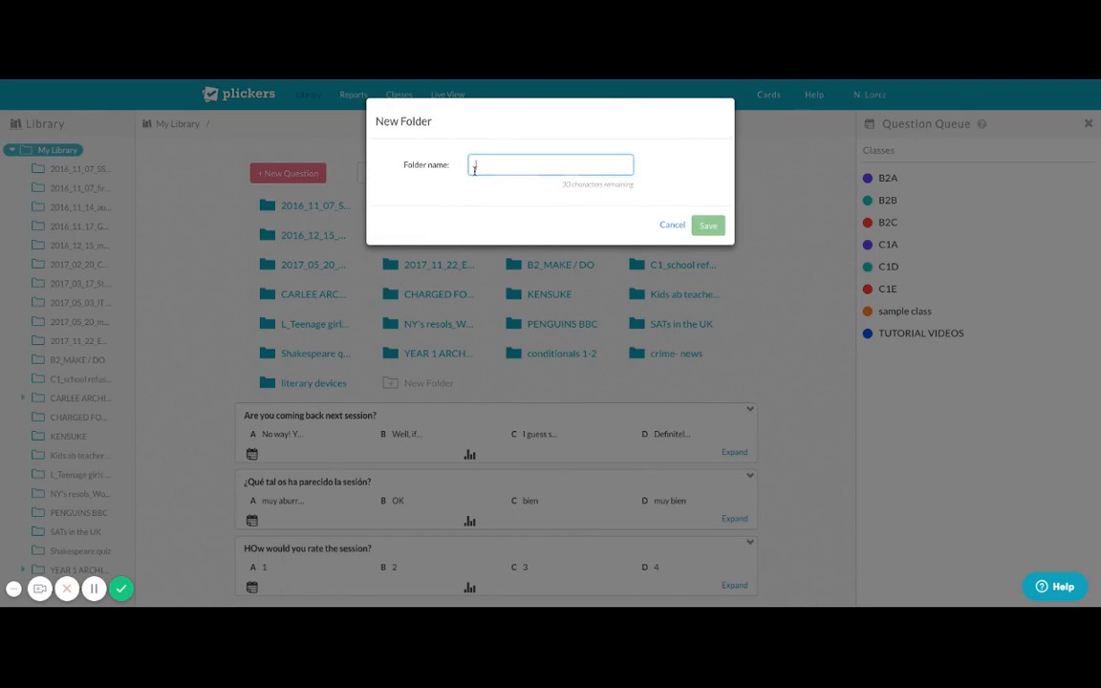
{"action": "type", "text": "SAMPLE"}
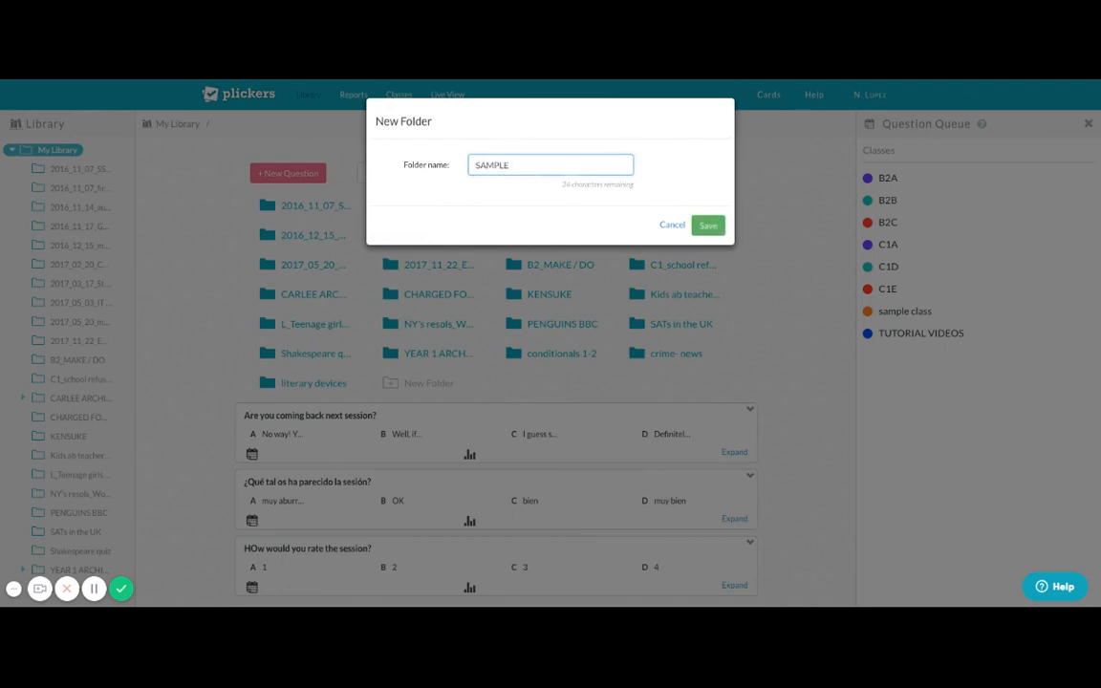
{"action": "left_click", "coordinate": [706, 225]}
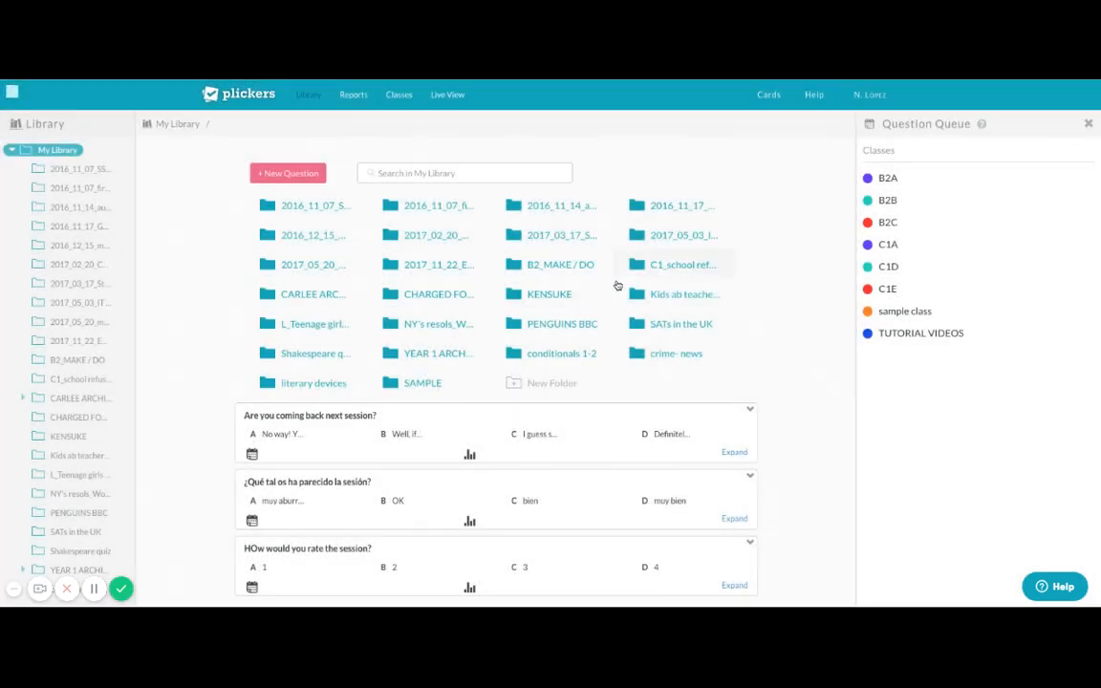
{"action": "left_click", "coordinate": [420, 384]}
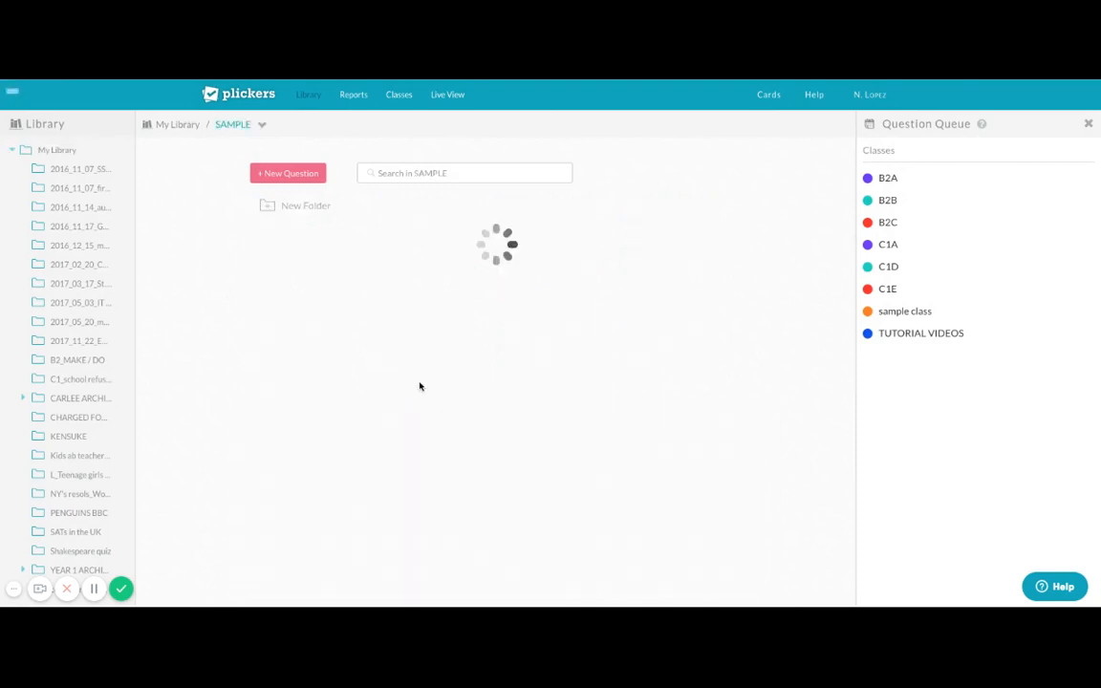
Create a question reading "01. WHAT'S THE NAME OF THE QUEEN OF ENGLAND?" and add a picture of the Queen.
{"action": "left_click", "coordinate": [289, 174]}
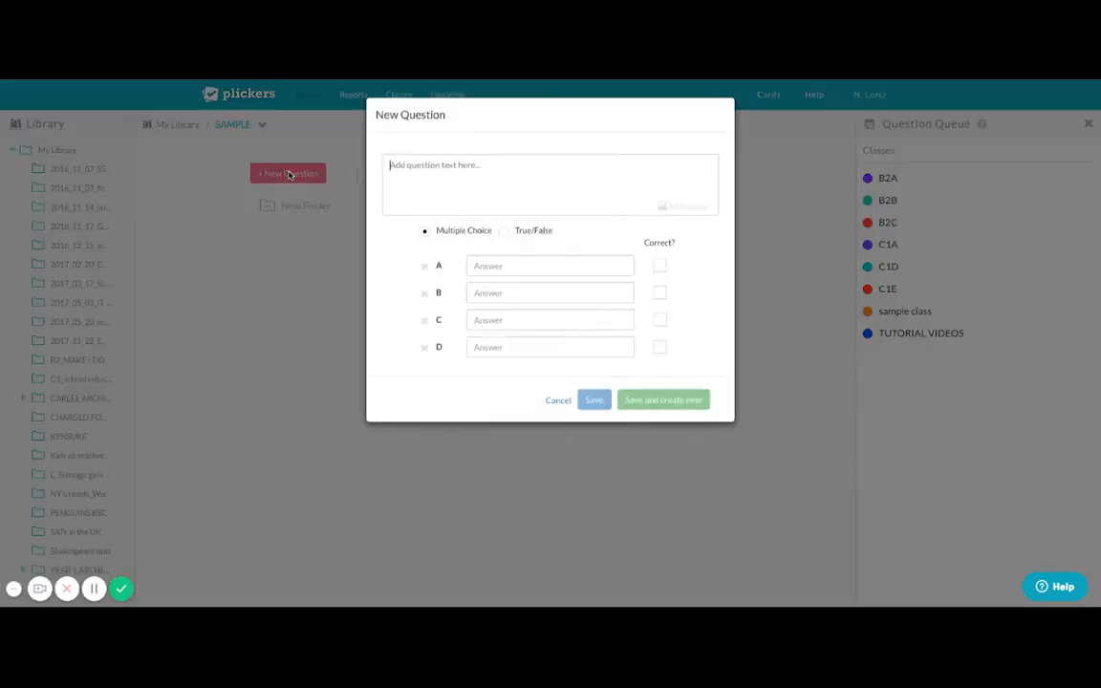
{"action": "left_click", "coordinate": [390, 167]}
{"action": "type", "text": "P1."}
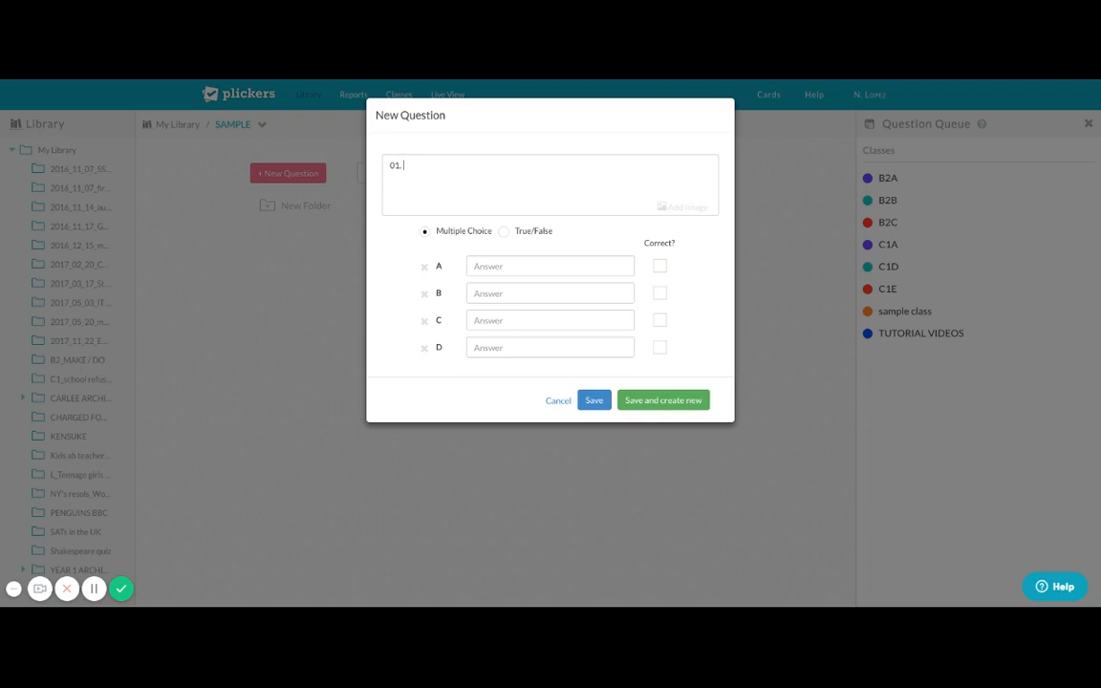
{"action": "type", "text": "WHAT'S THE NAME OF THE "}
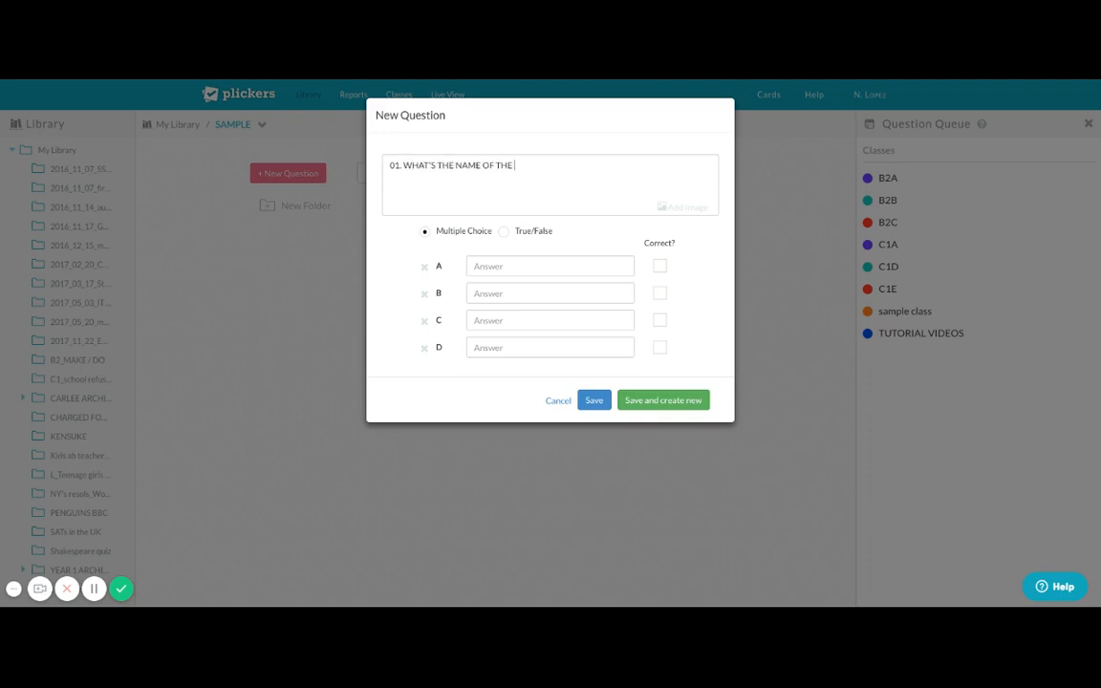
{"action": "type", "text": "QUEE"}
{"action": "key", "text": "BackSpace"}
{"action": "key", "text": "BackSpace"}
{"action": "type", "text": "UEEN OF ENGLAND?"}
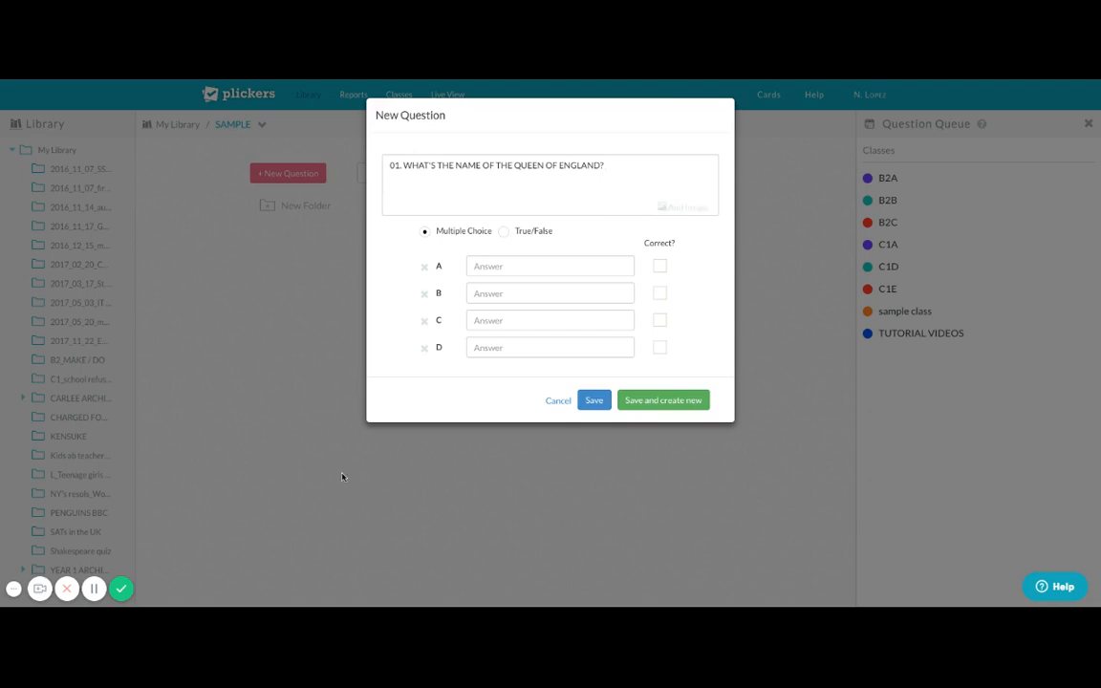
{"action": "left_click", "coordinate": [675, 209]}
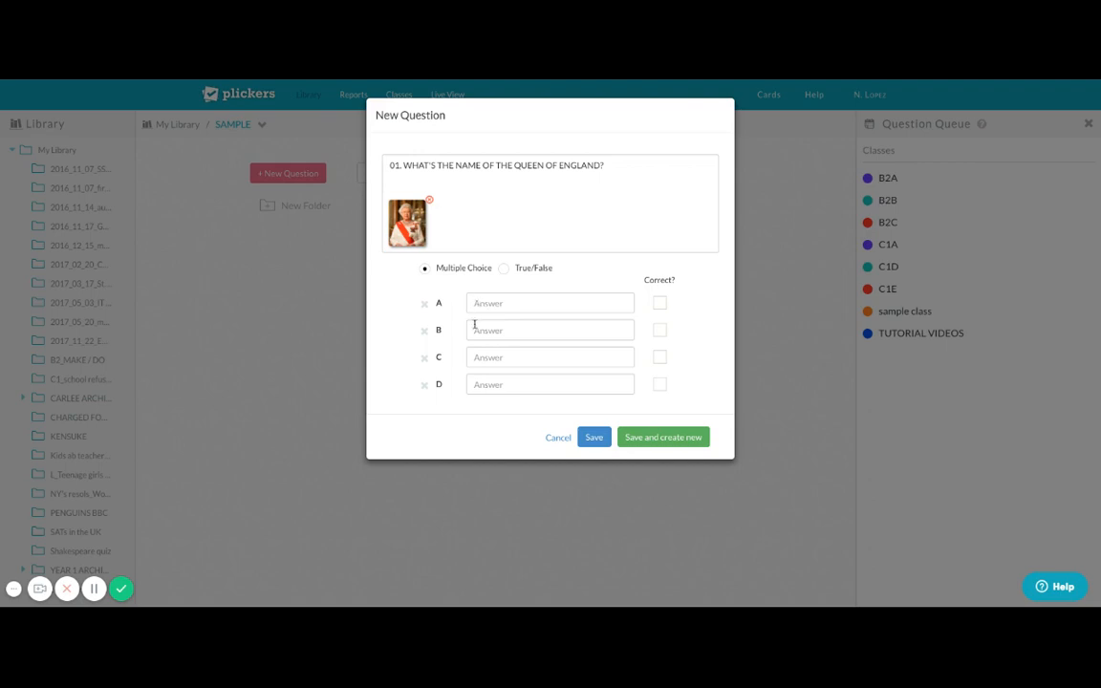
Remove answer D, fill in ELIZABETH, MARY and JANE with ELIZABETH marked correct, and save the question.
{"action": "left_click", "coordinate": [424, 385]}
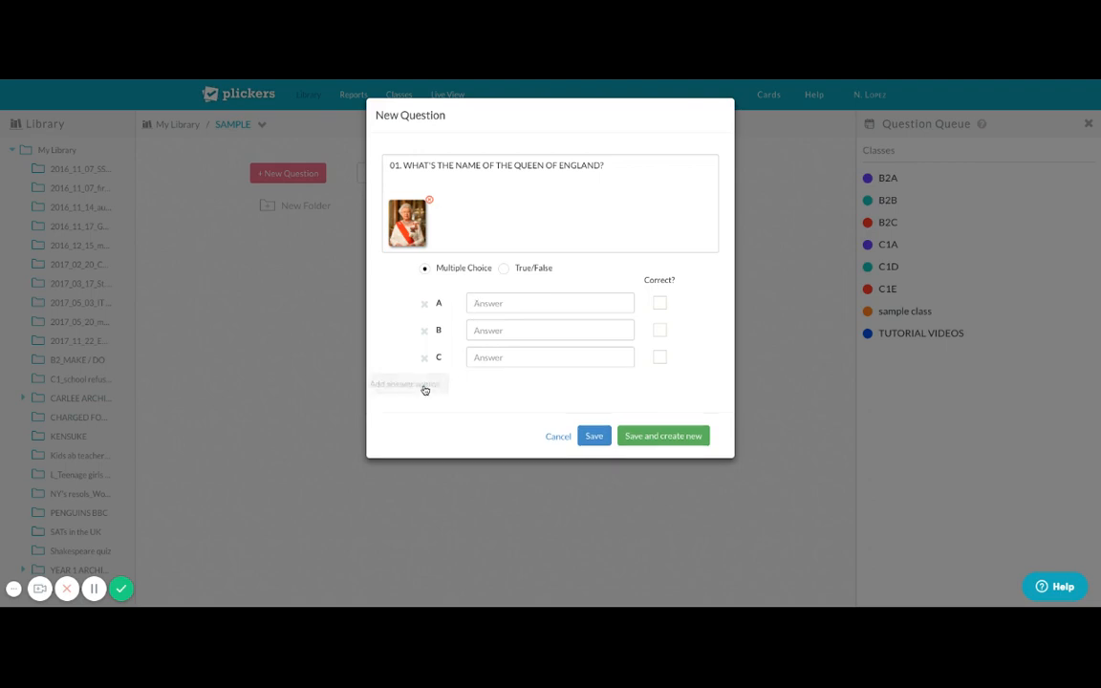
{"action": "left_click", "coordinate": [485, 304]}
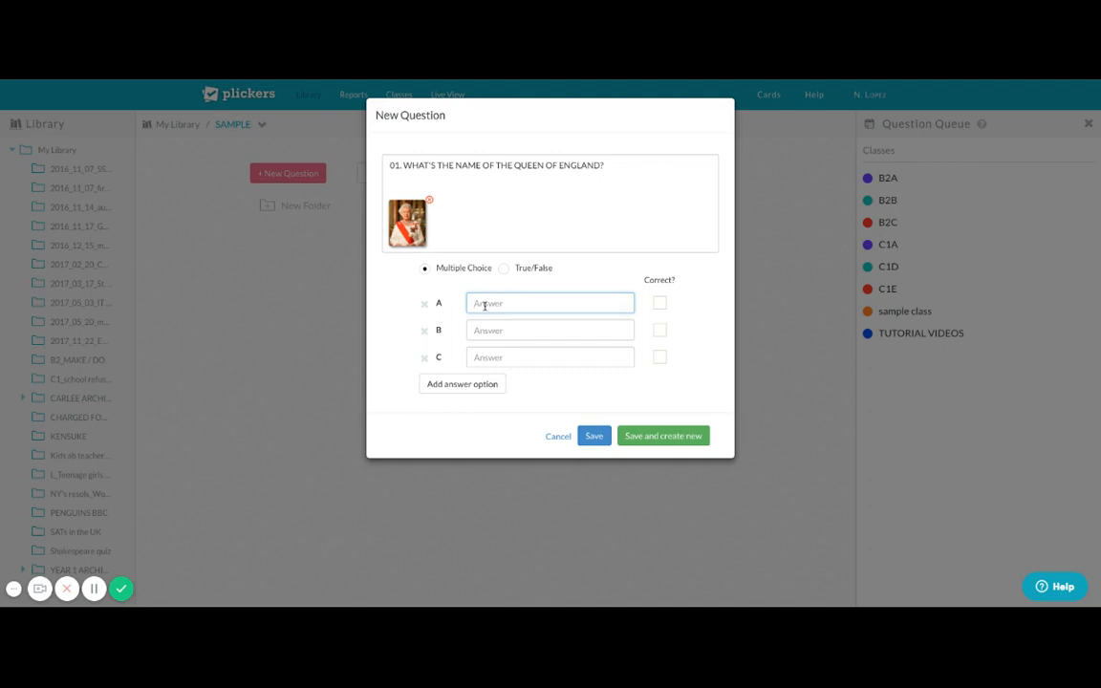
{"action": "type", "text": "ELIZABETH"}
{"action": "left_click", "coordinate": [487, 328]}
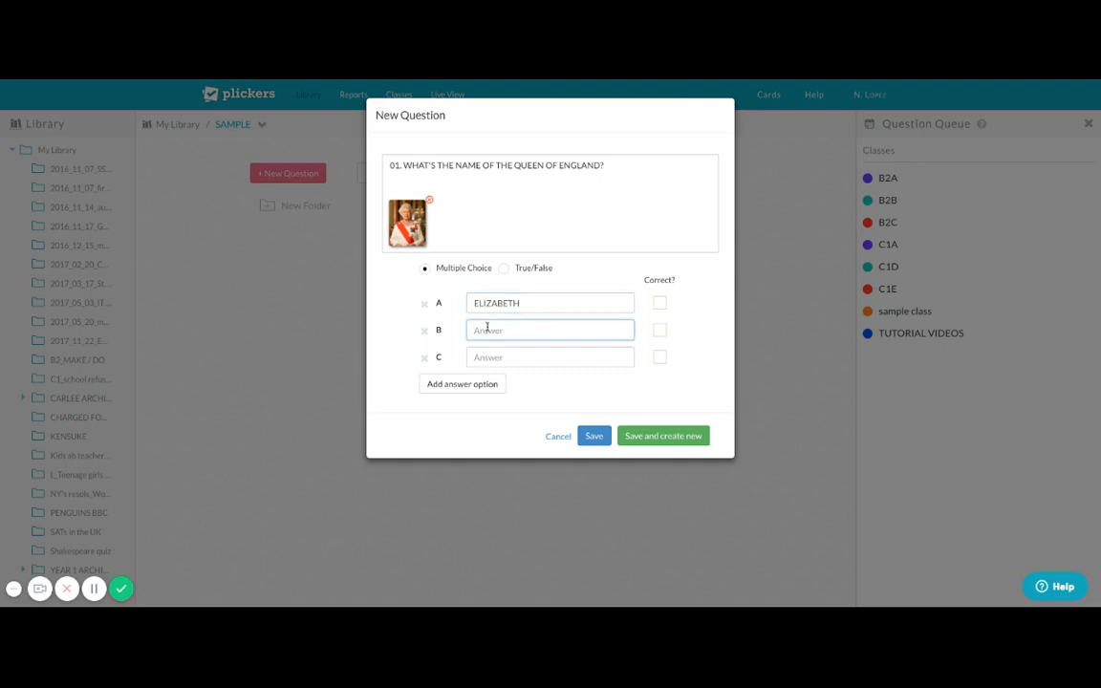
{"action": "type", "text": "MARY"}
{"action": "left_click", "coordinate": [488, 357]}
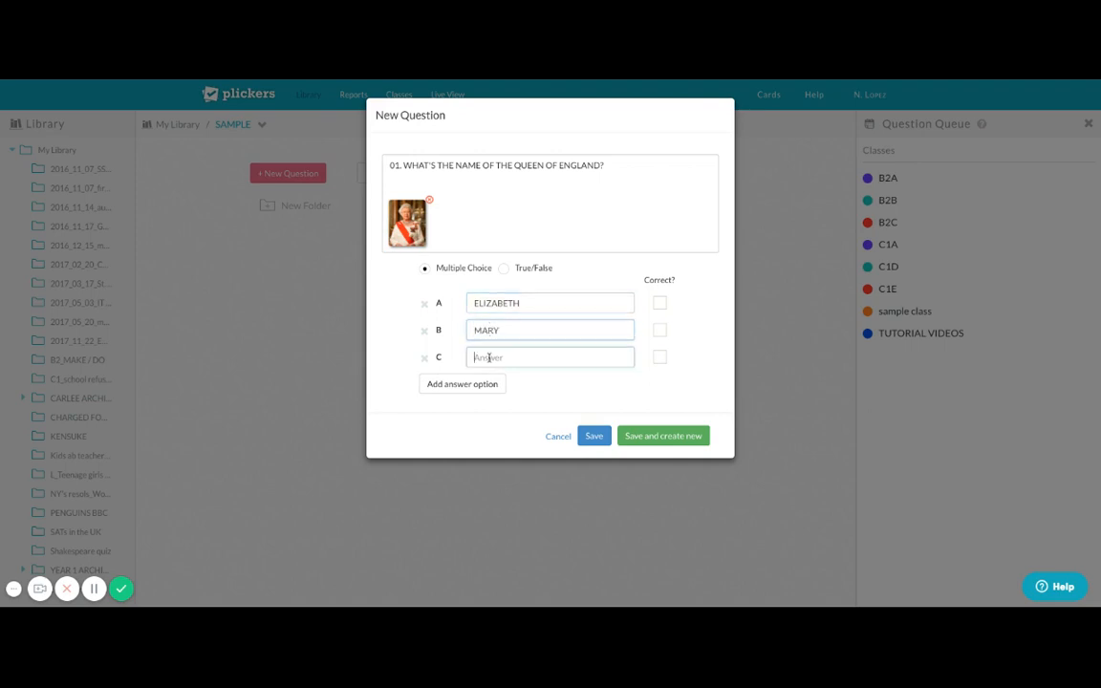
{"action": "type", "text": "JANE"}
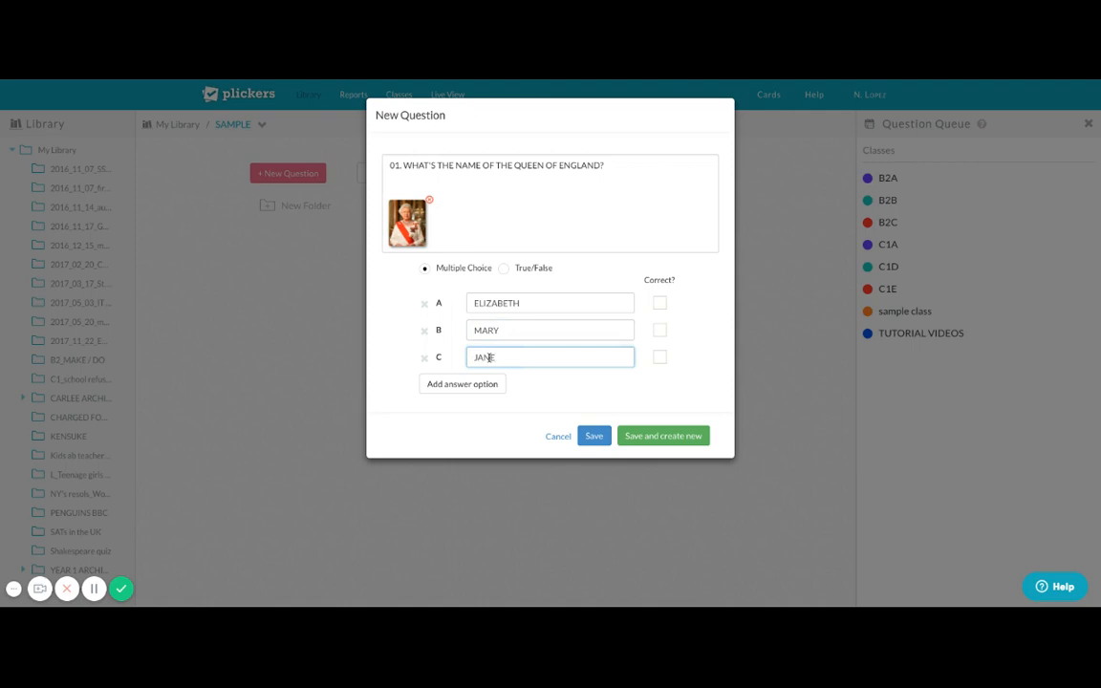
{"action": "left_click", "coordinate": [660, 304]}
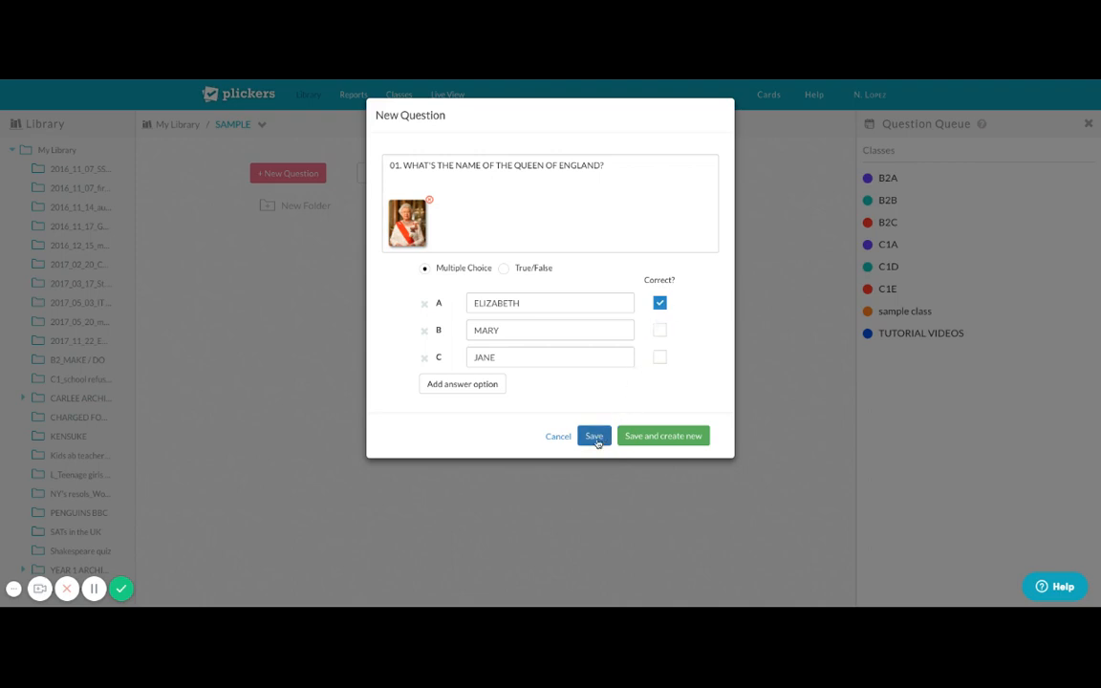
{"action": "left_click", "coordinate": [595, 437]}
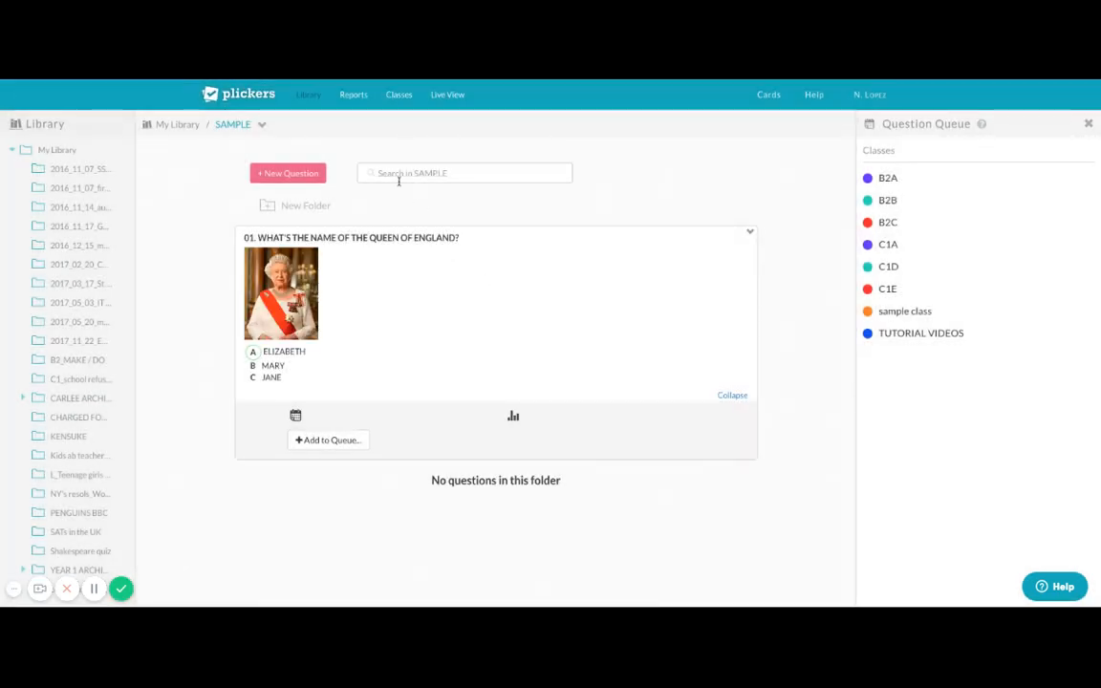
Start another question with the text "02. WHAT'S THE NAME OF THER RIVER THAT CROSSES LONDON?".
{"action": "left_click", "coordinate": [283, 174]}
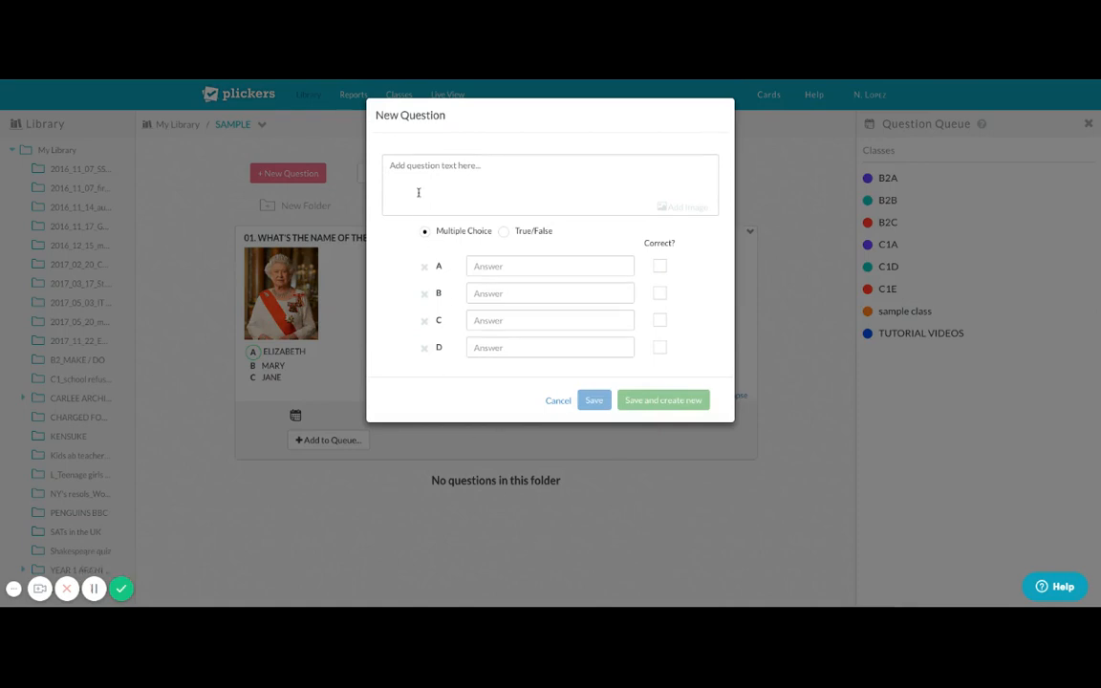
{"action": "type", "text": "02."}
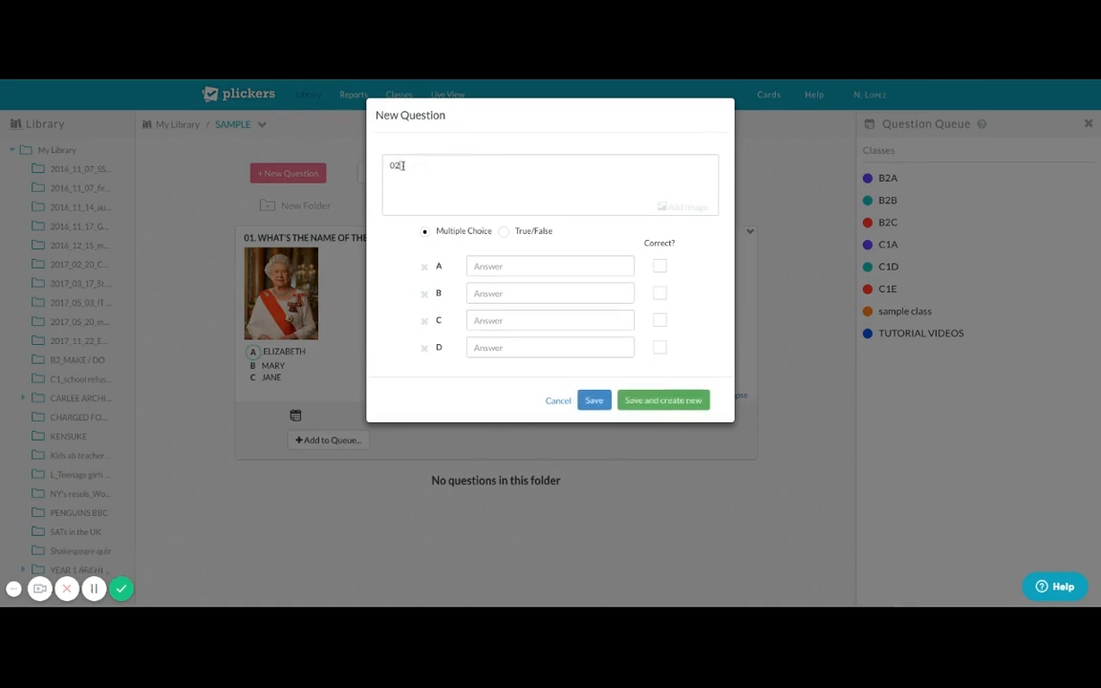
{"action": "type", "text": " WHAT'S"}
{"action": "key", "text": "BackSpace"}
{"action": "key", "text": "BackSpace"}
{"action": "type", "text": "'S THE NAME OF THER "}
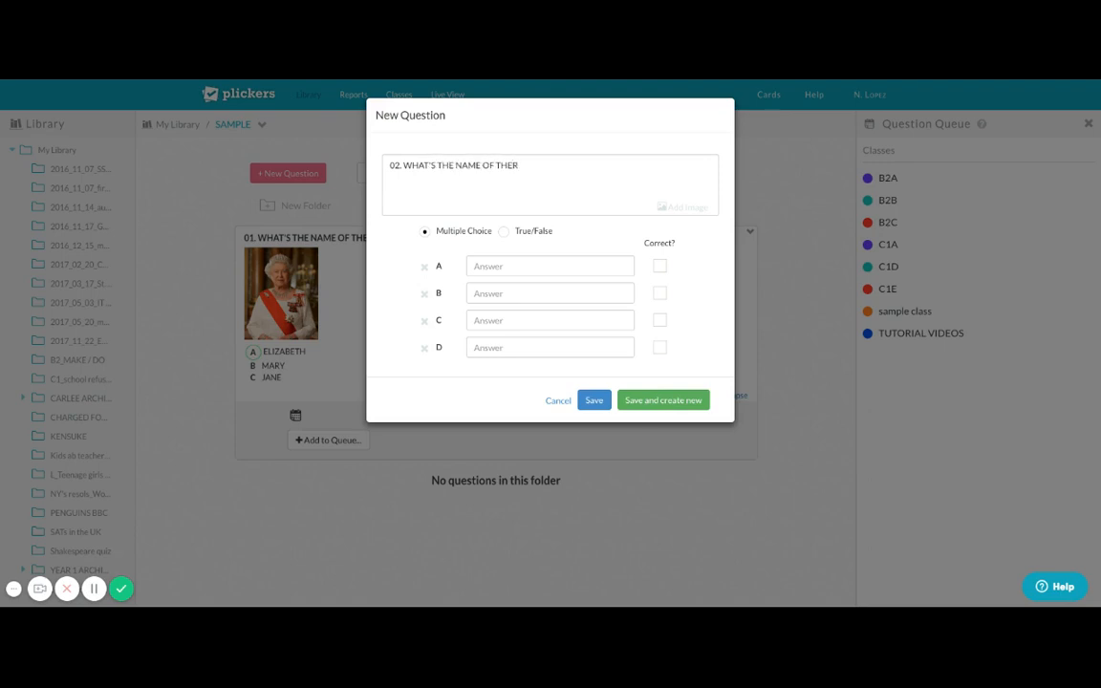
{"action": "type", "text": "RIVER THAT CROSSES LONDON?"}
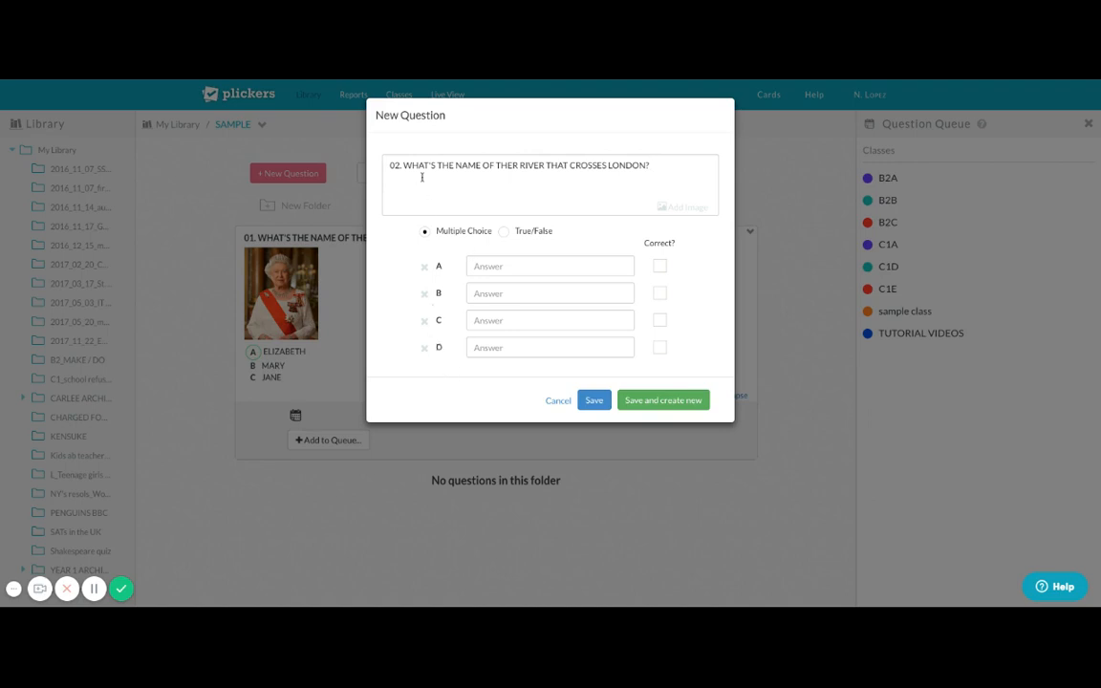
Make question 02 a True/False question and replace the wording between "02." and "RIVER" with "THE".
{"action": "left_click", "coordinate": [503, 231]}
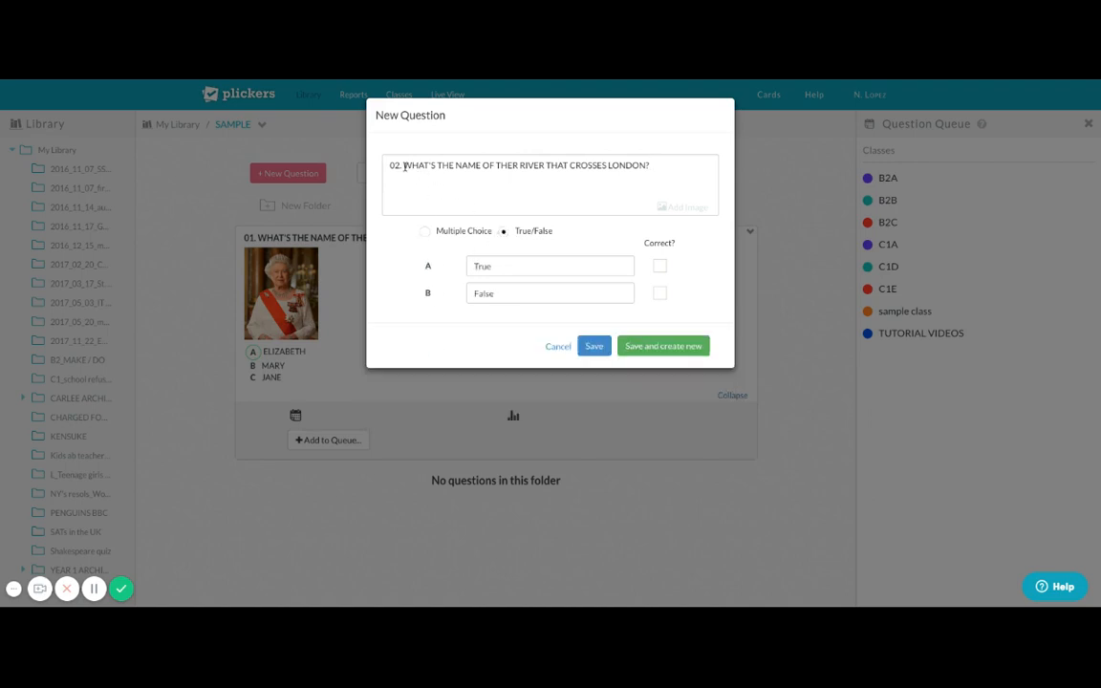
{"action": "left_click_drag", "start_coordinate": [403, 166], "coordinate": [519, 166]}
{"action": "key", "text": "BackSpace"}
{"action": "type", "text": "THE"}
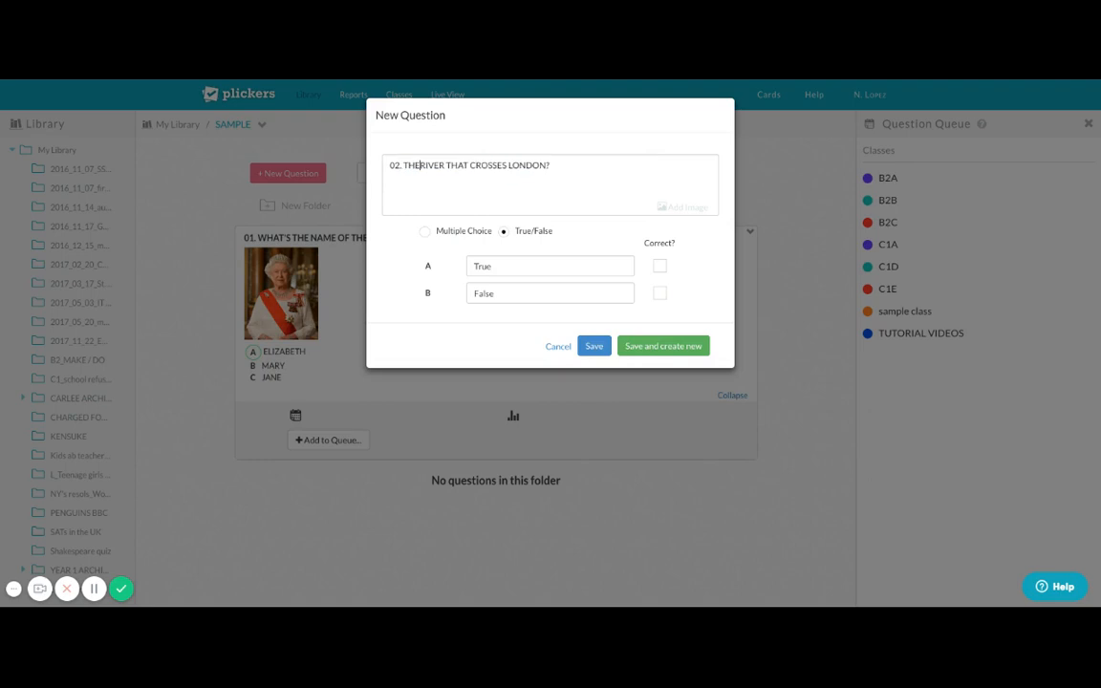
Complete the statement after LONDON with "IS THE RIVER CAM. TRUE OR FALSE?", mark False as correct and save the question.
{"action": "left_click", "coordinate": [546, 166]}
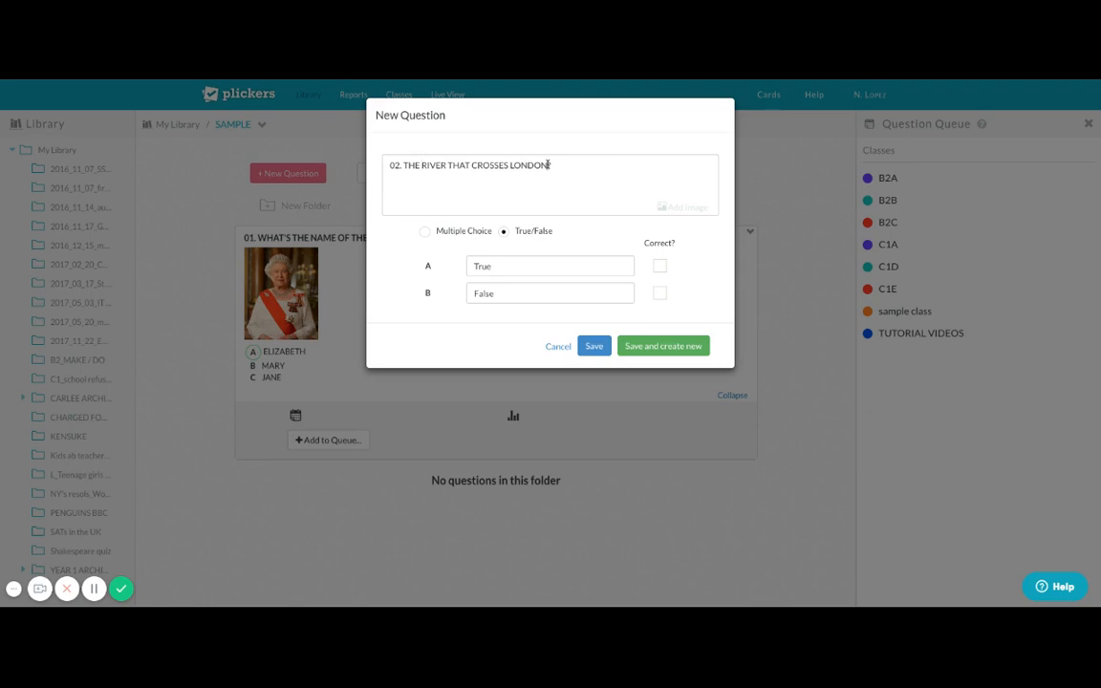
{"action": "type", "text": "IS THE RIVER CAM"}
{"action": "key", "text": "Delete"}
{"action": "type", "text": ". TURE O"}
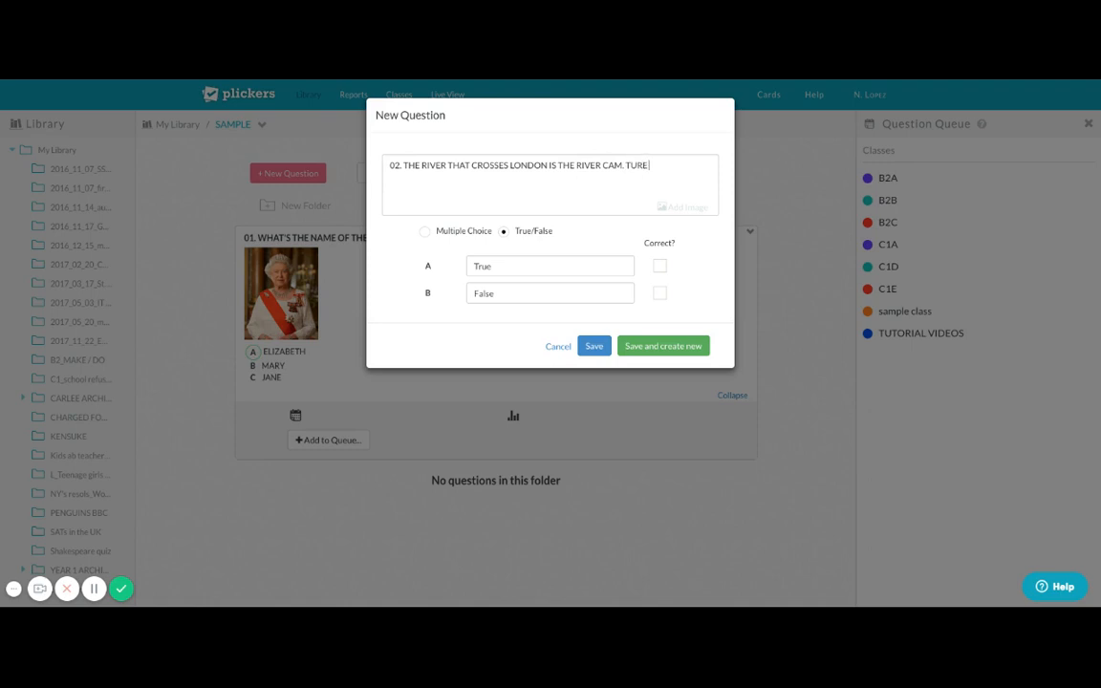
{"action": "key", "text": "BackSpace"}
{"action": "key", "text": "BackSpace"}
{"action": "key", "text": "BackSpace"}
{"action": "key", "text": "BackSpace"}
{"action": "key", "text": "BackSpace"}
{"action": "type", "text": "RUE OR FALSE?"}
{"action": "left_click", "coordinate": [660, 294]}
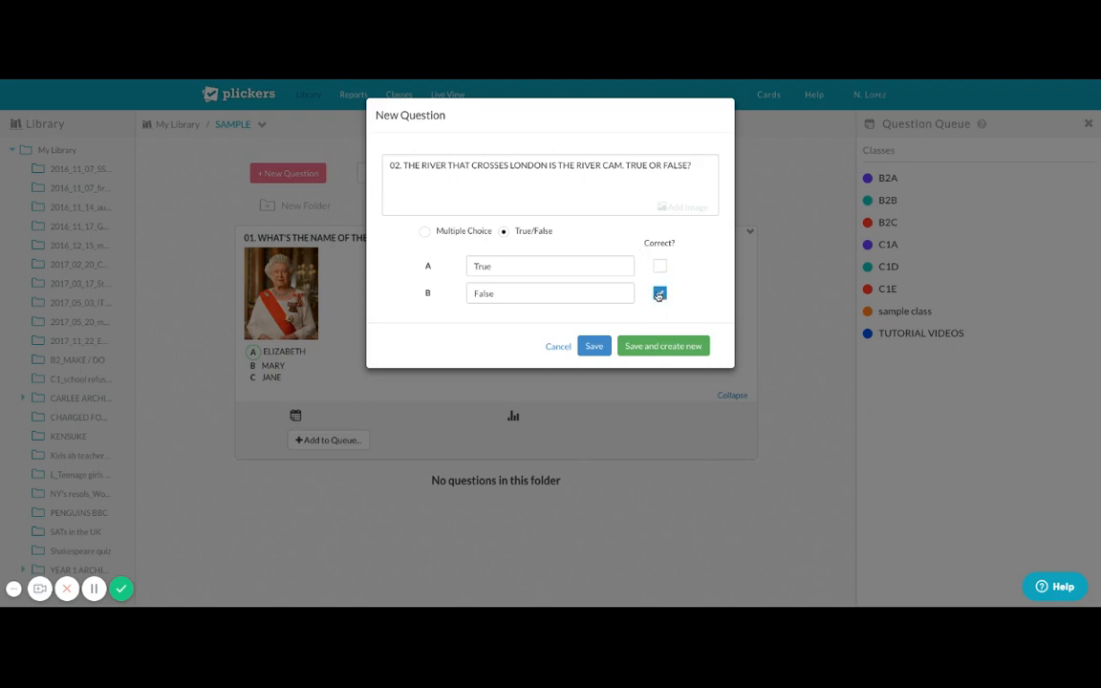
{"action": "left_click", "coordinate": [593, 347]}
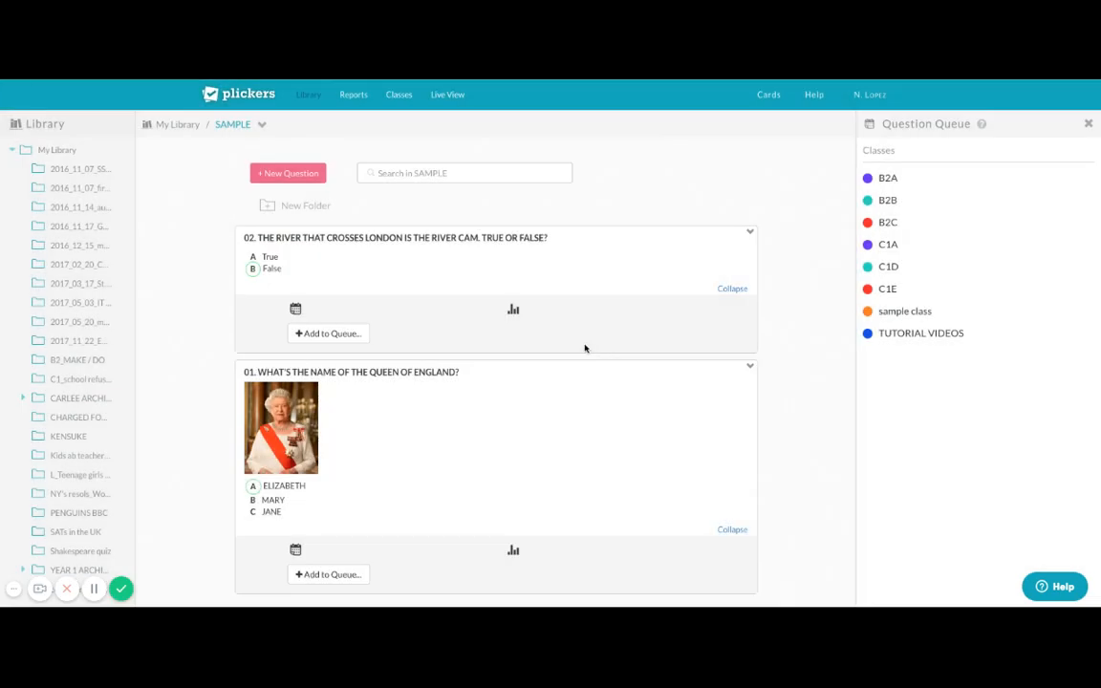
Add question 01 about the Queen to the queues of the TUTORIAL VIDEOS class and sample class.
{"action": "scroll", "coordinate": [565, 344], "scroll_direction": "down", "scroll_amount": 1}
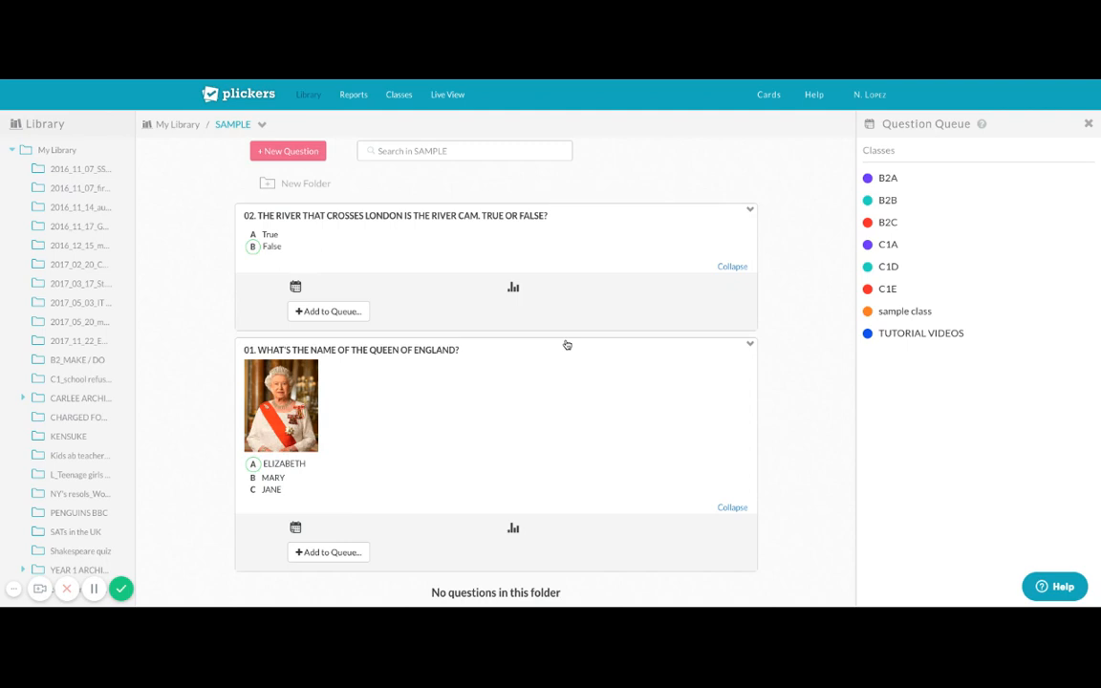
{"action": "left_click", "coordinate": [334, 554]}
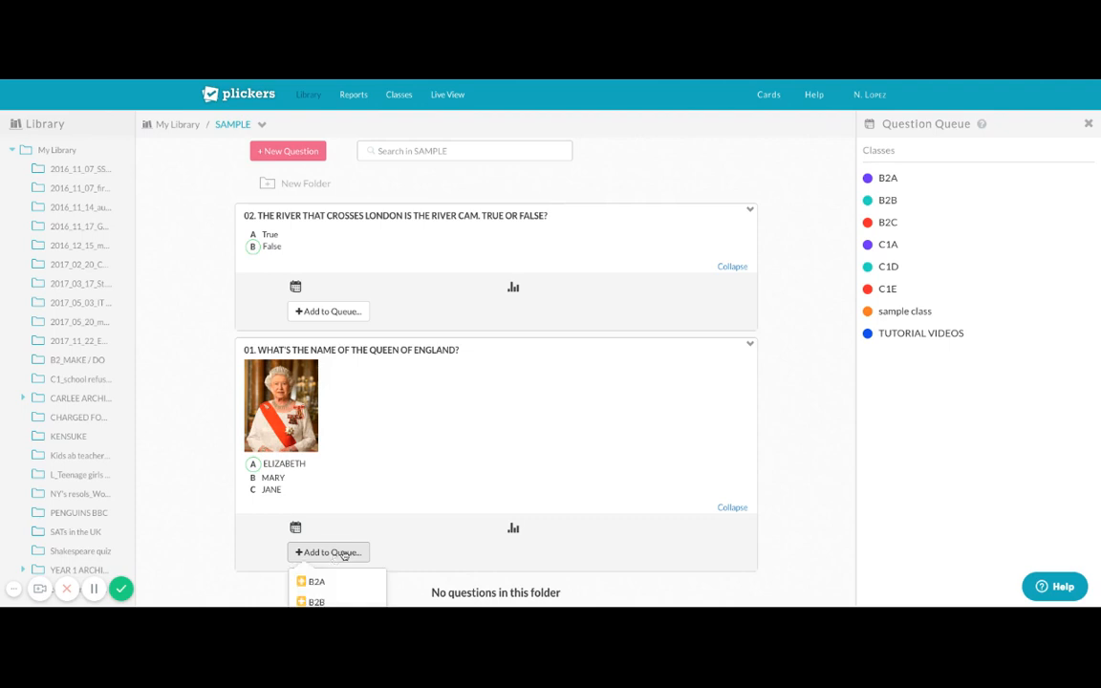
{"action": "scroll", "coordinate": [386, 545], "scroll_direction": "down", "scroll_amount": 3}
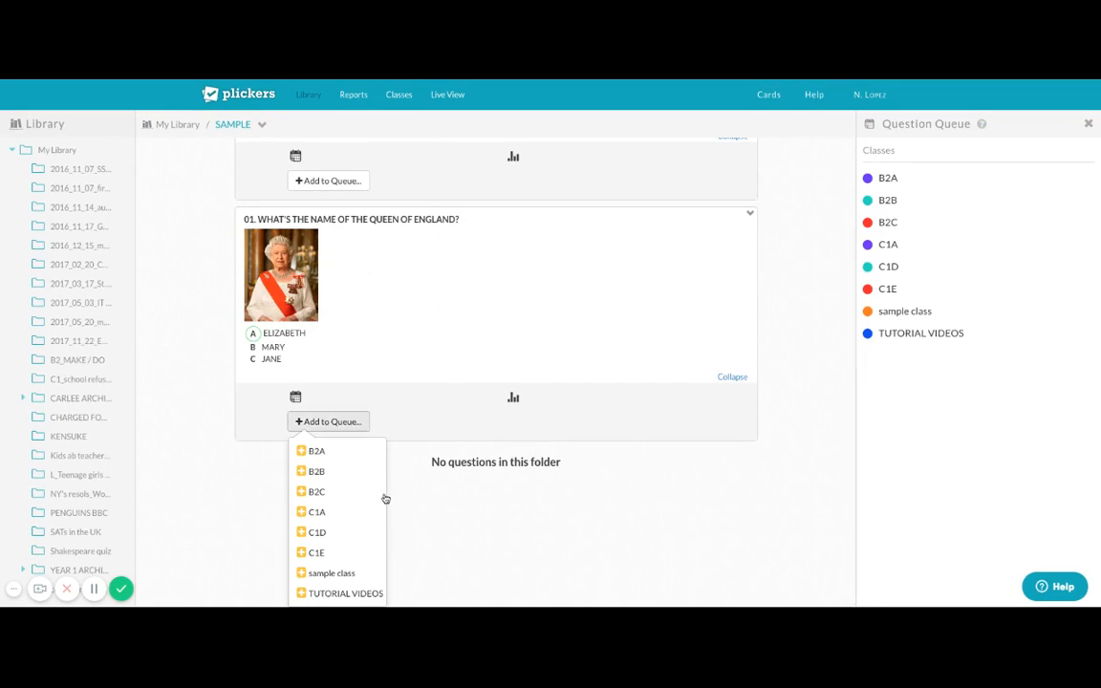
{"action": "left_click", "coordinate": [337, 593]}
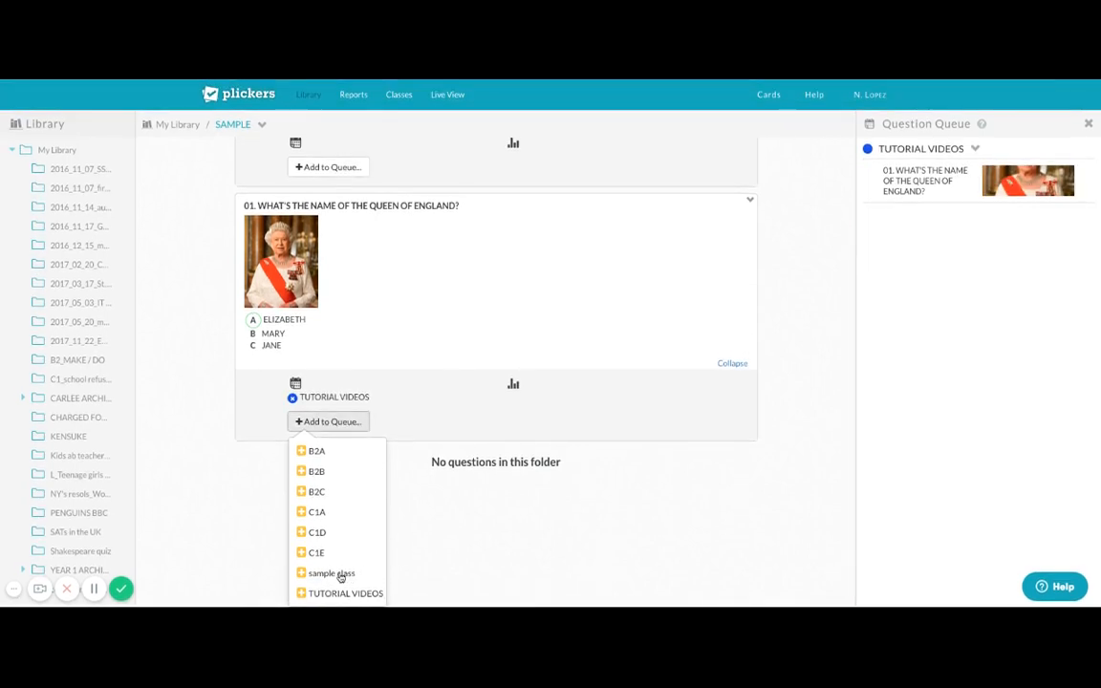
{"action": "left_click", "coordinate": [340, 573]}
Add question 02 about the London river to the queues of sample class and TUTORIAL VIDEOS.
{"action": "scroll", "coordinate": [421, 364], "scroll_direction": "up", "scroll_amount": 1}
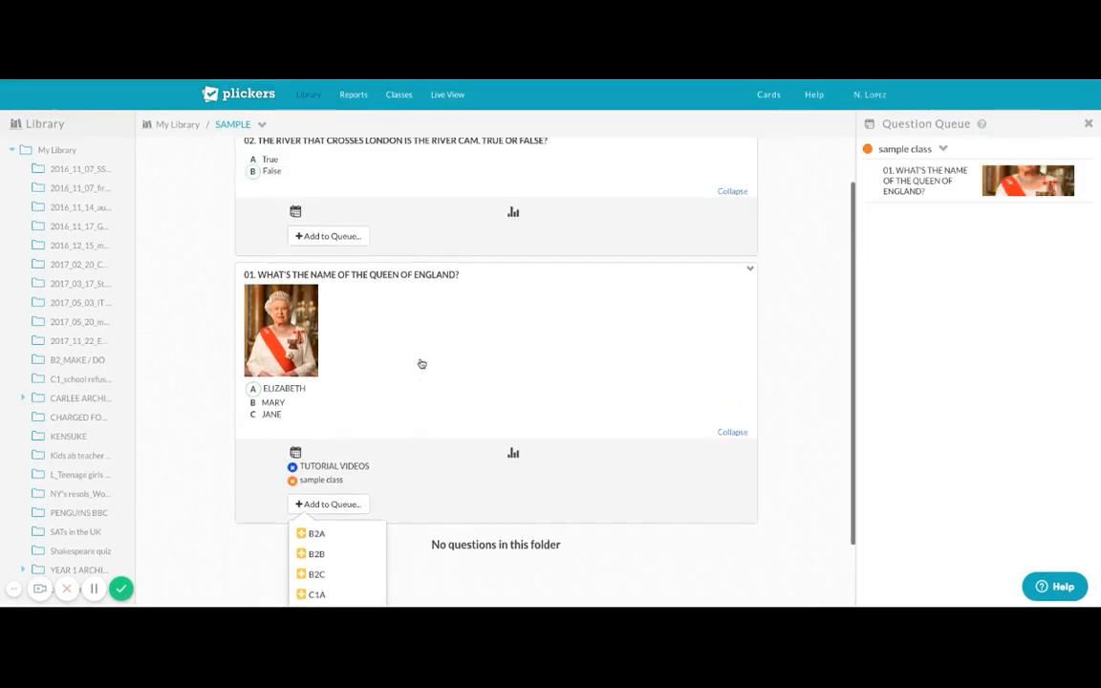
{"action": "scroll", "coordinate": [418, 363], "scroll_direction": "up", "scroll_amount": 2}
{"action": "scroll", "coordinate": [423, 358], "scroll_direction": "down", "scroll_amount": 3}
{"action": "scroll", "coordinate": [456, 219], "scroll_direction": "up", "scroll_amount": 4}
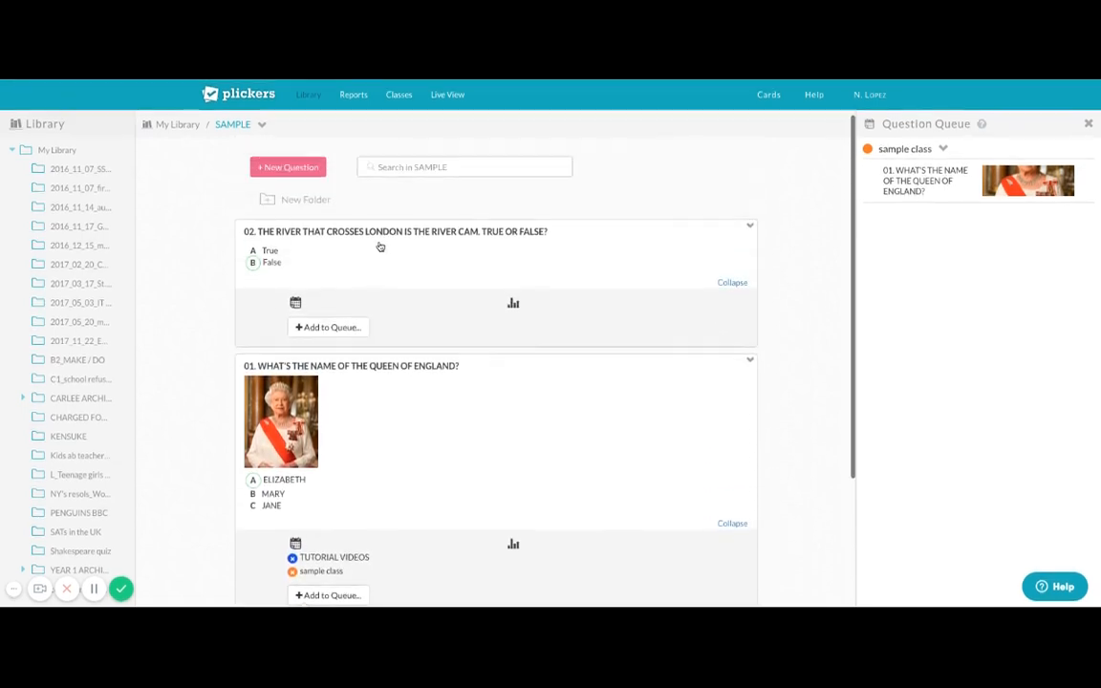
{"action": "left_click", "coordinate": [335, 333]}
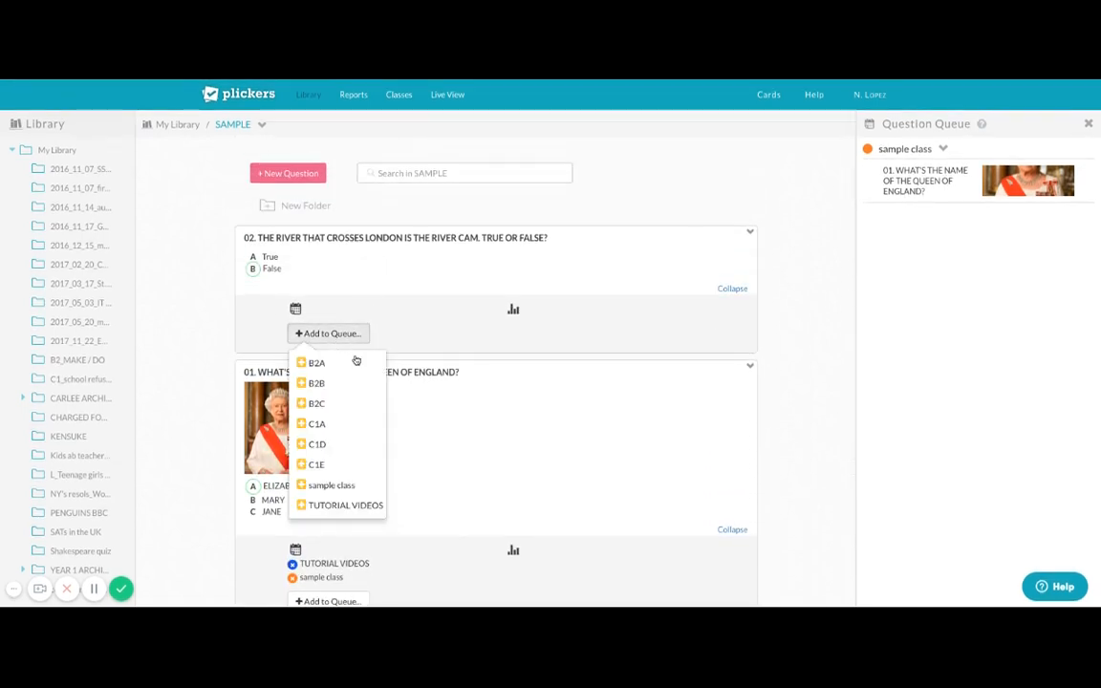
{"action": "left_click", "coordinate": [339, 486]}
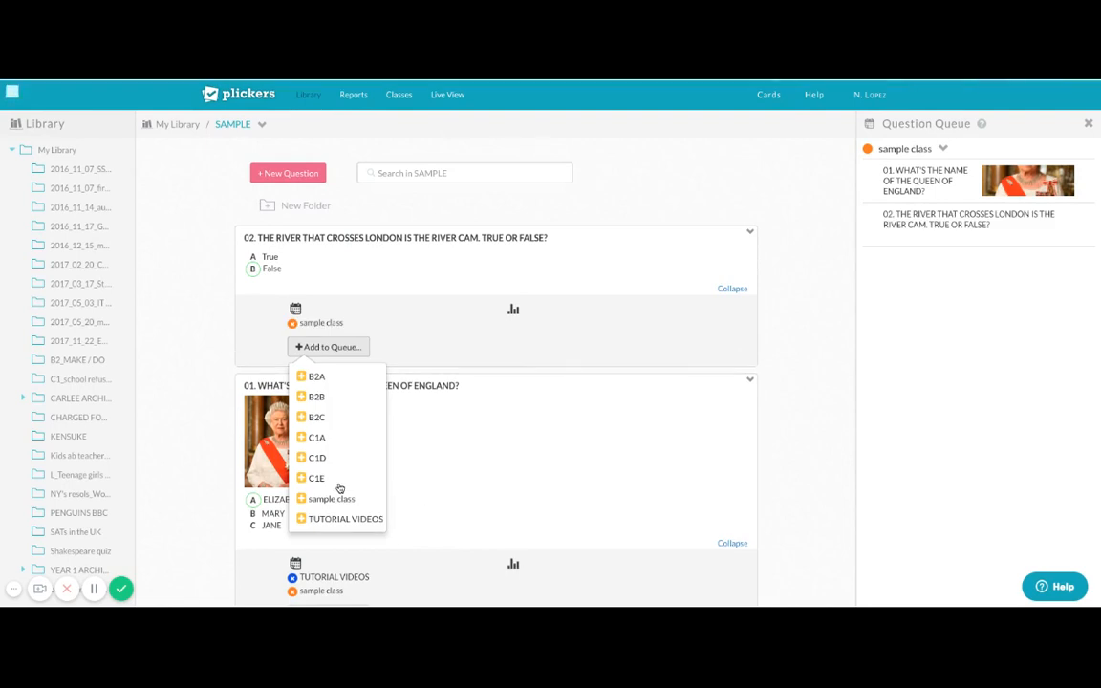
{"action": "left_click", "coordinate": [345, 520]}
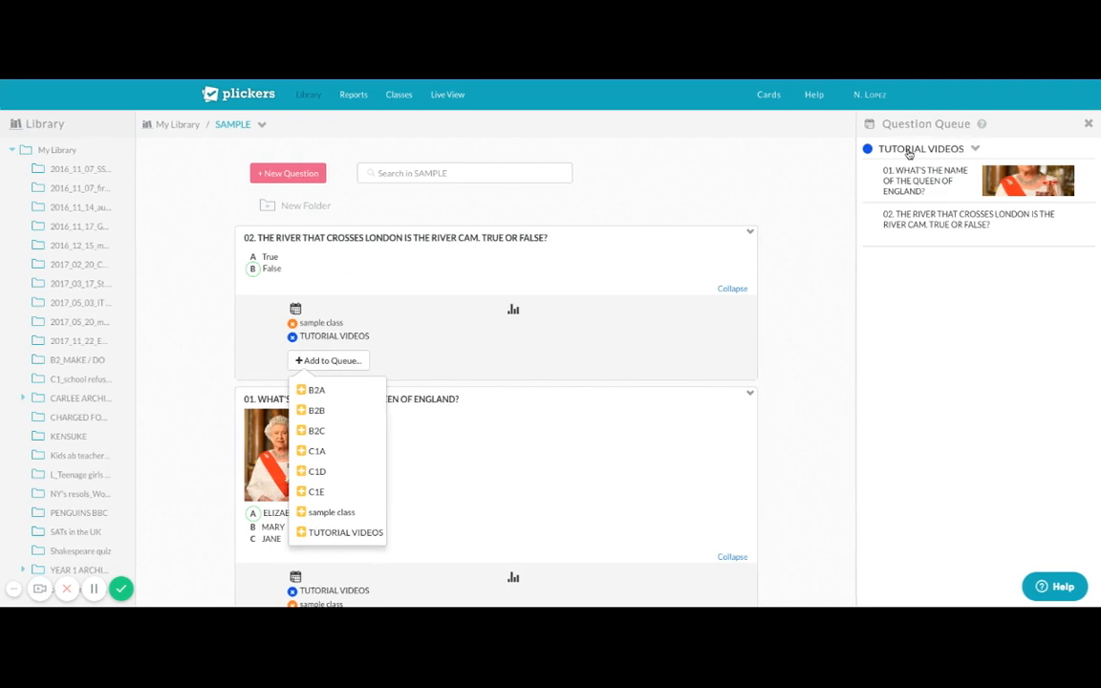
Move question 02 above question 01 in the TUTORIAL VIDEOS queue, and restore the original order.
{"action": "mouse_move", "coordinate": [946, 224]}
{"action": "left_click", "coordinate": [1086, 221]}
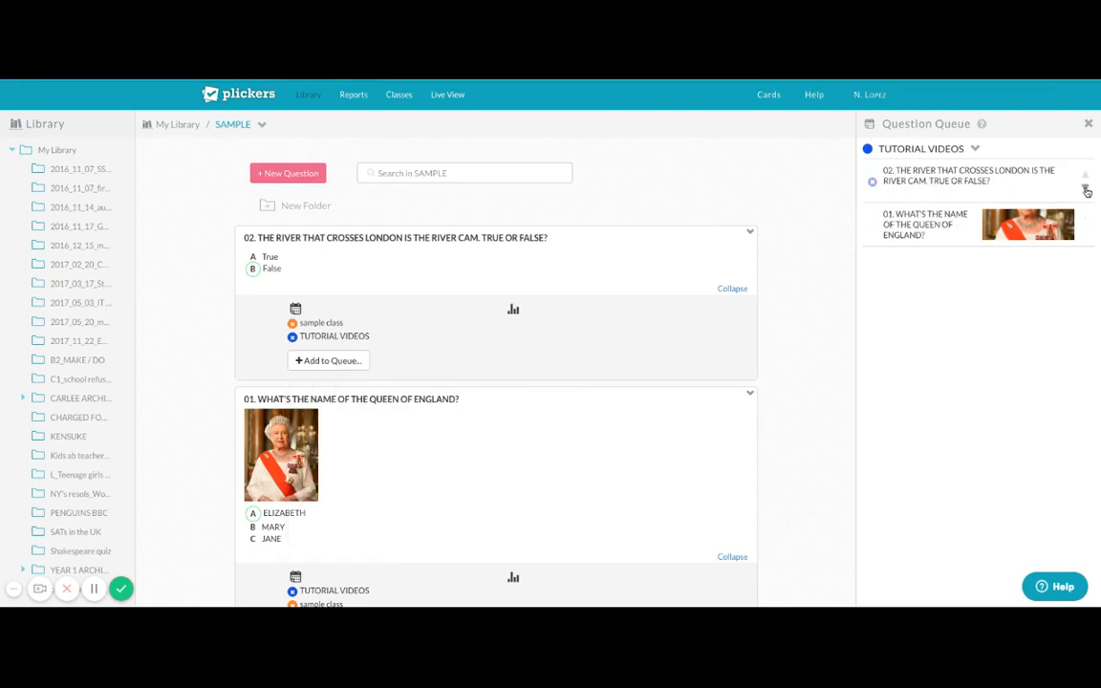
{"action": "left_click", "coordinate": [1086, 218]}
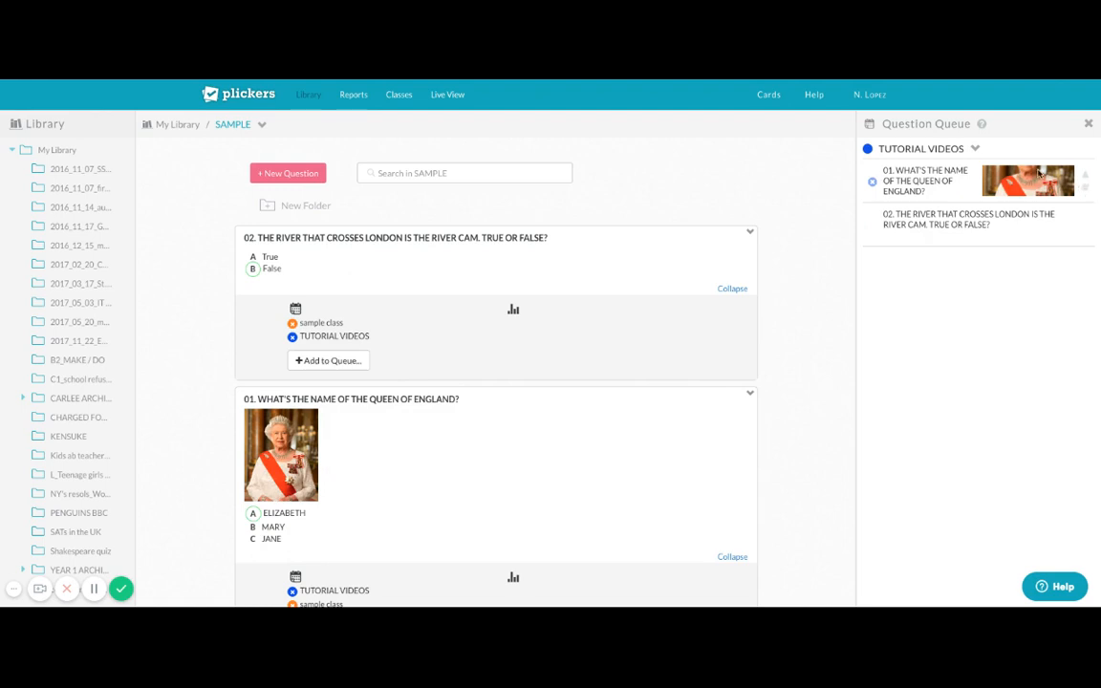
Show the sample class queue, move question 02 above question 01, and return it to second place.
{"action": "left_click", "coordinate": [975, 149]}
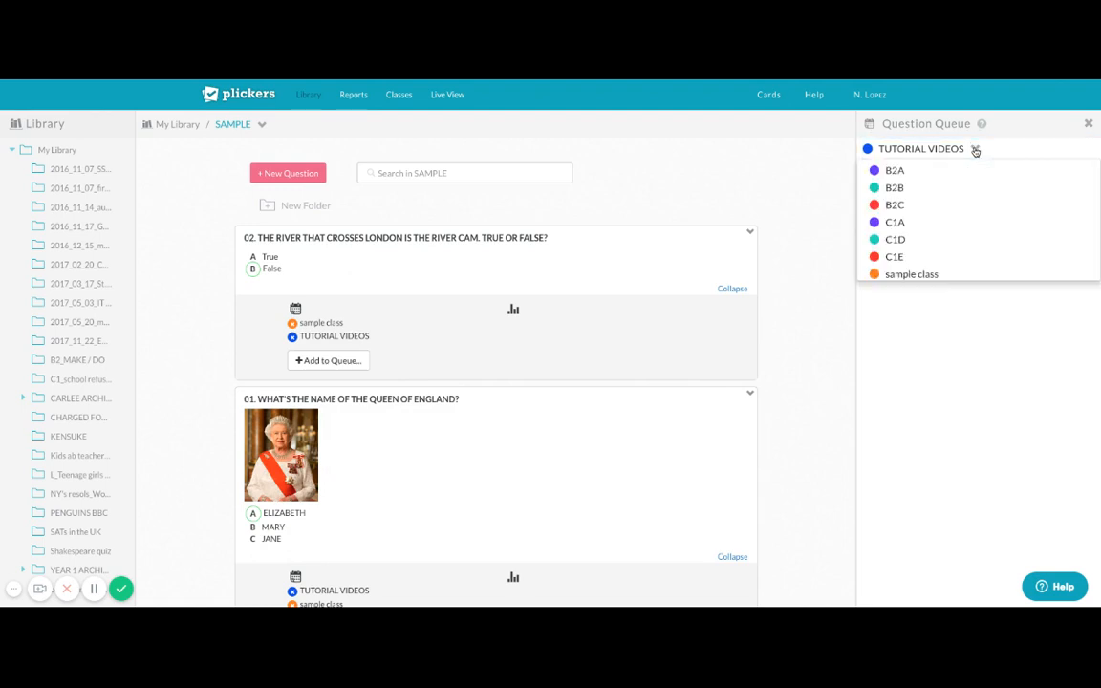
{"action": "left_click", "coordinate": [898, 275]}
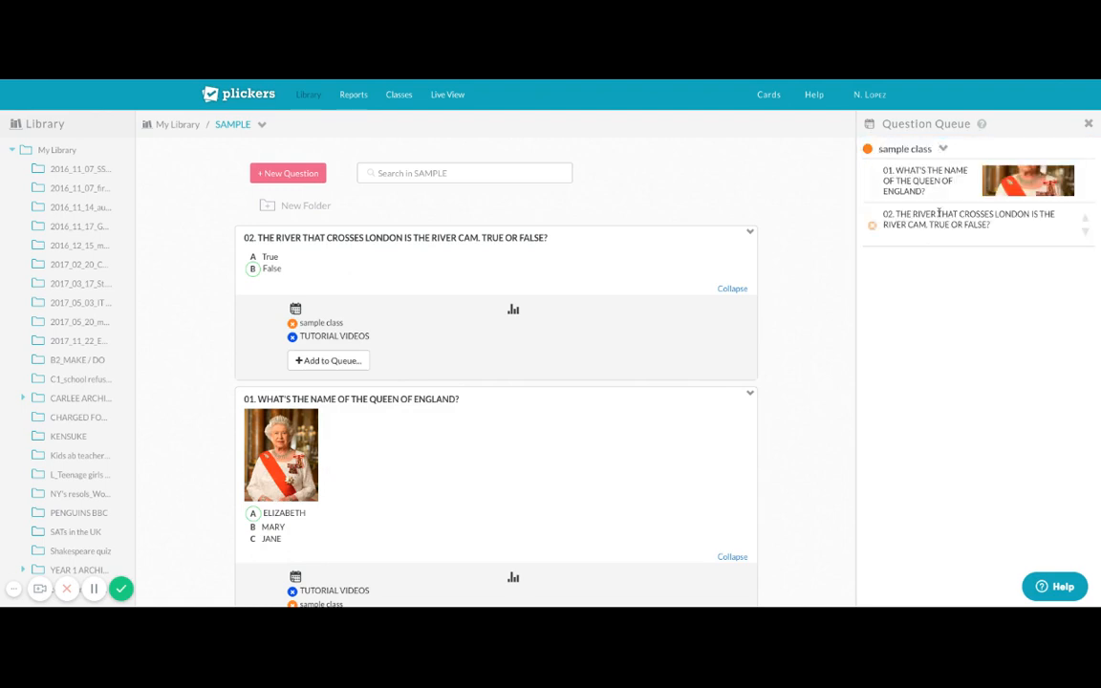
{"action": "left_click", "coordinate": [1085, 218]}
{"action": "left_click", "coordinate": [1084, 188]}
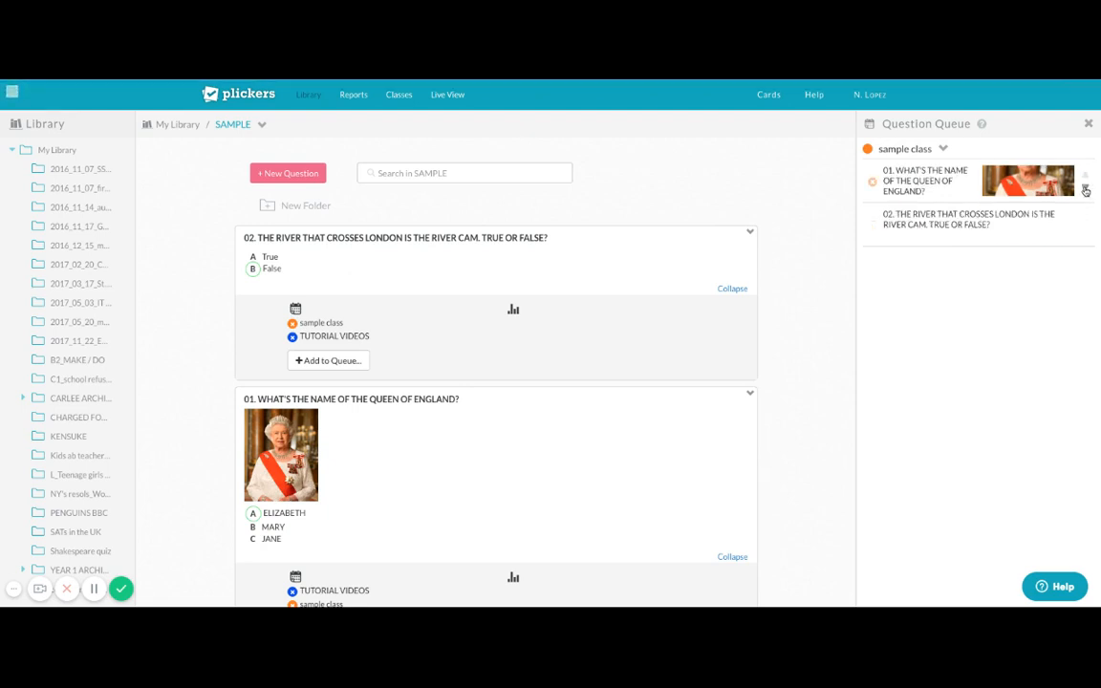